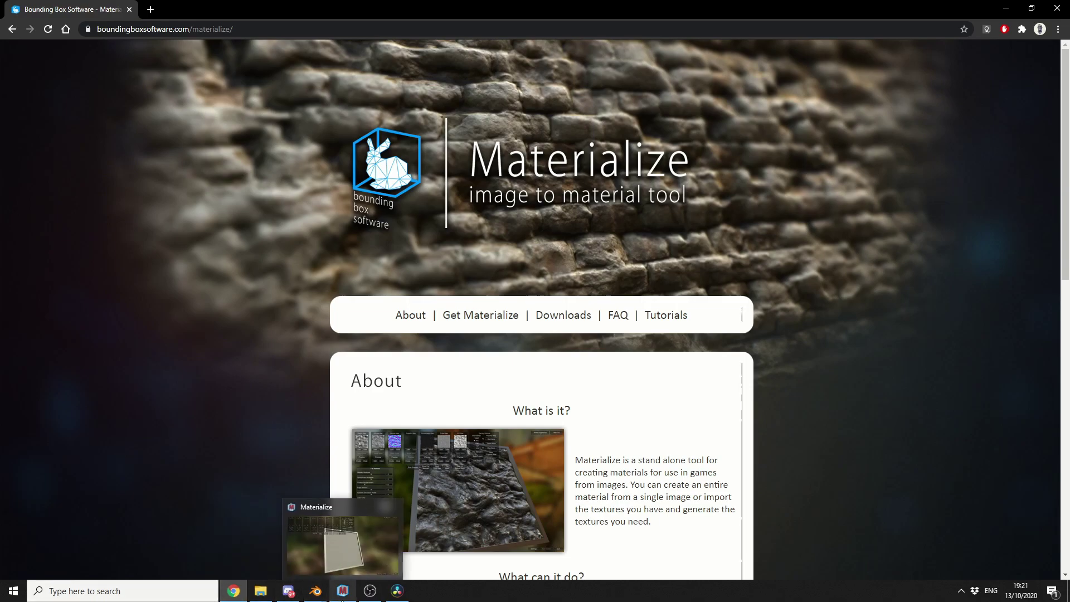
# Step: Bring up Materialize, show the viewport navigation controls, and orbit the preview plane
pyautogui.click(394, 544)
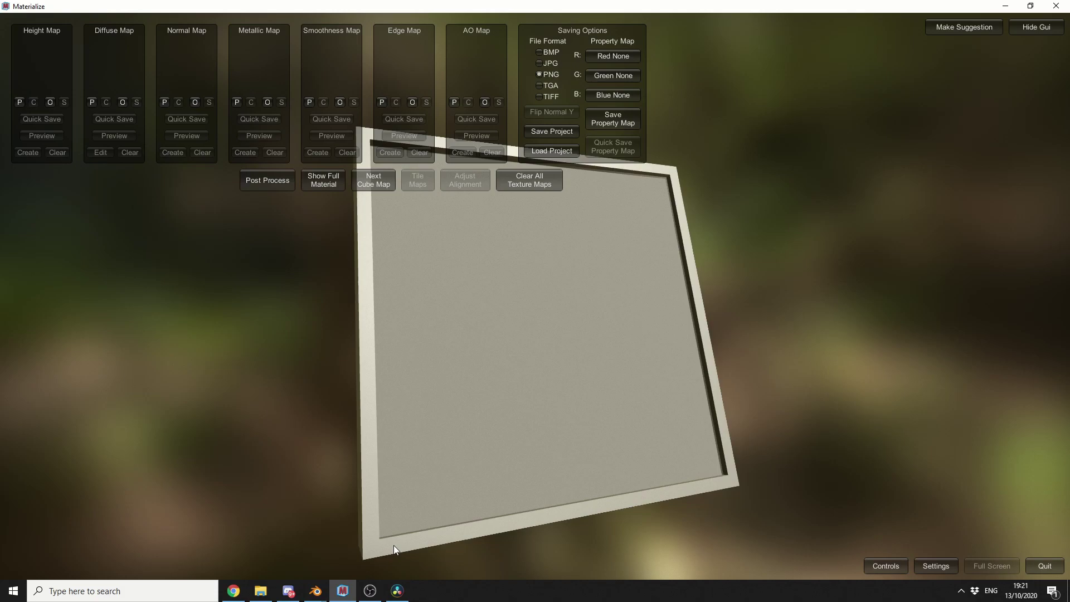
pyautogui.click(897, 560)
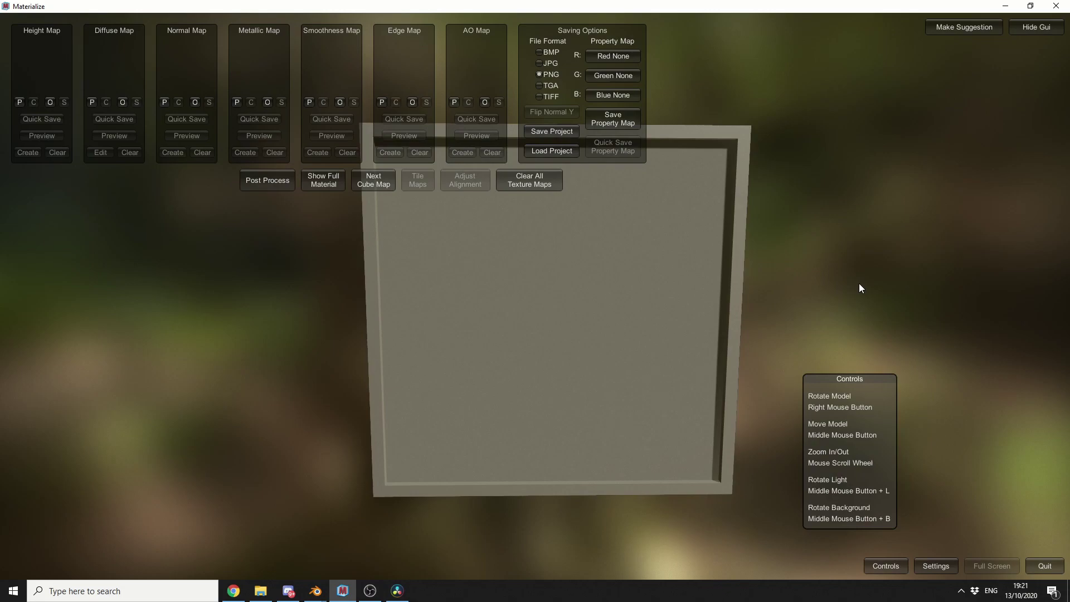
pyautogui.moveTo(859, 283)
pyautogui.mouseDown(button='right')
pyautogui.moveTo(906, 277)
pyautogui.moveTo(791, 191)
pyautogui.mouseUp(button='right')
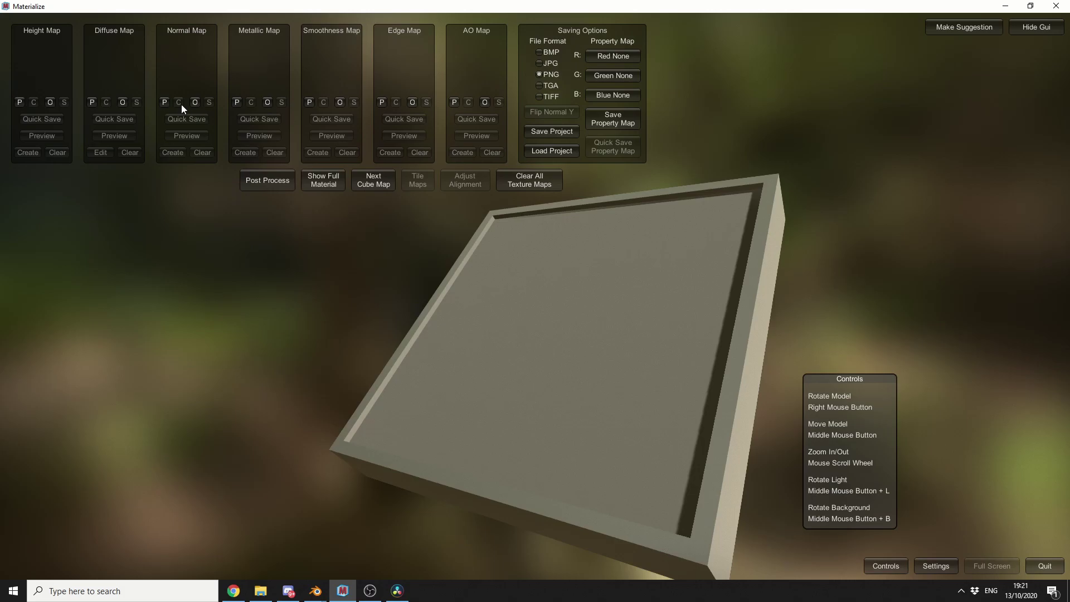
# Step: Load the stone tile photo map.png into the diffuse slot
pyautogui.click(122, 102)
pyautogui.click(415, 159)
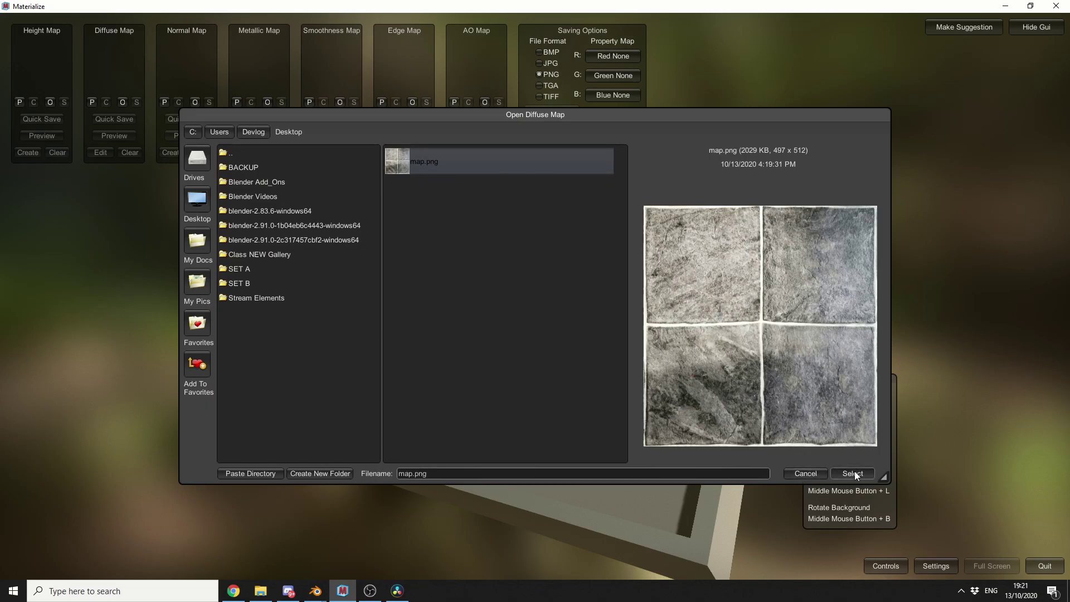
pyautogui.click(838, 469)
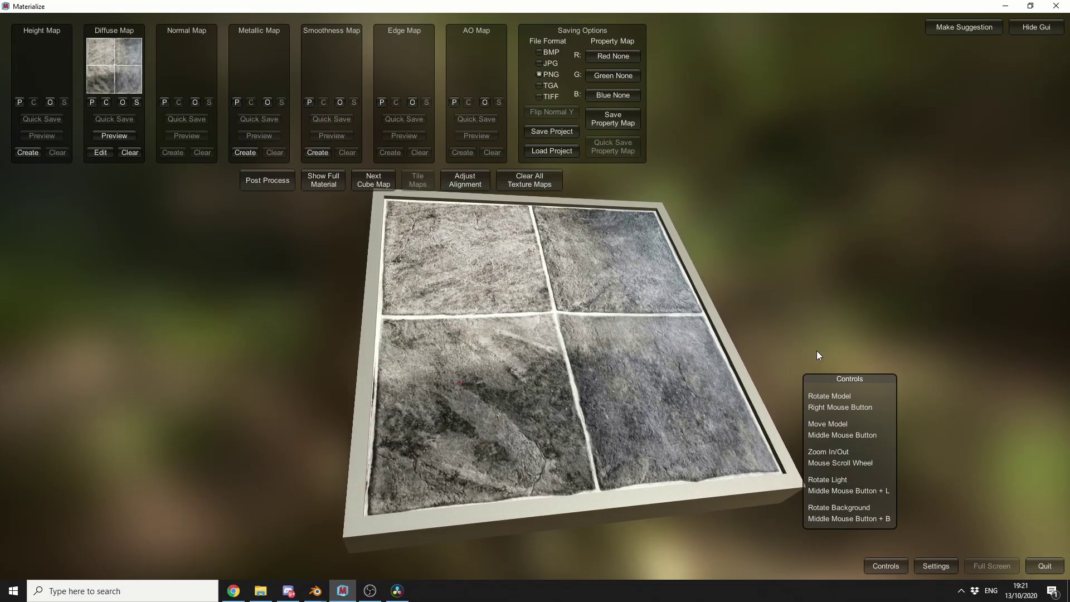
# Step: Raise the diffuse final contrast to 1.6538 and set it as the diffuse map
pyautogui.click(101, 152)
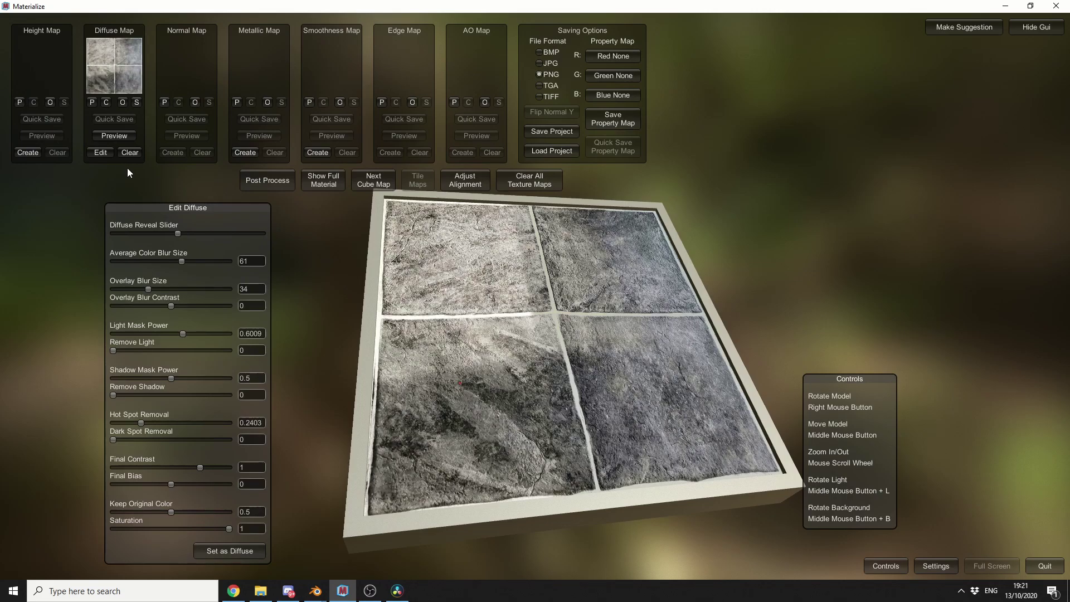
pyautogui.moveTo(178, 233)
pyautogui.mouseDown()
pyautogui.moveTo(145, 256)
pyautogui.moveTo(205, 260)
pyautogui.mouseUp()
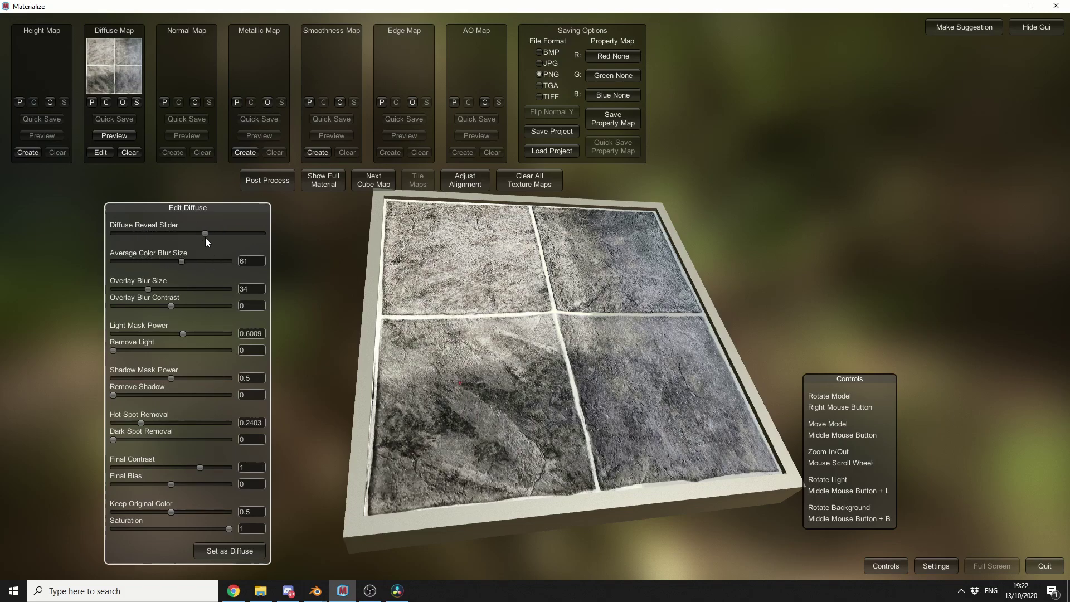
pyautogui.moveTo(205, 237); pyautogui.dragTo(191, 240)
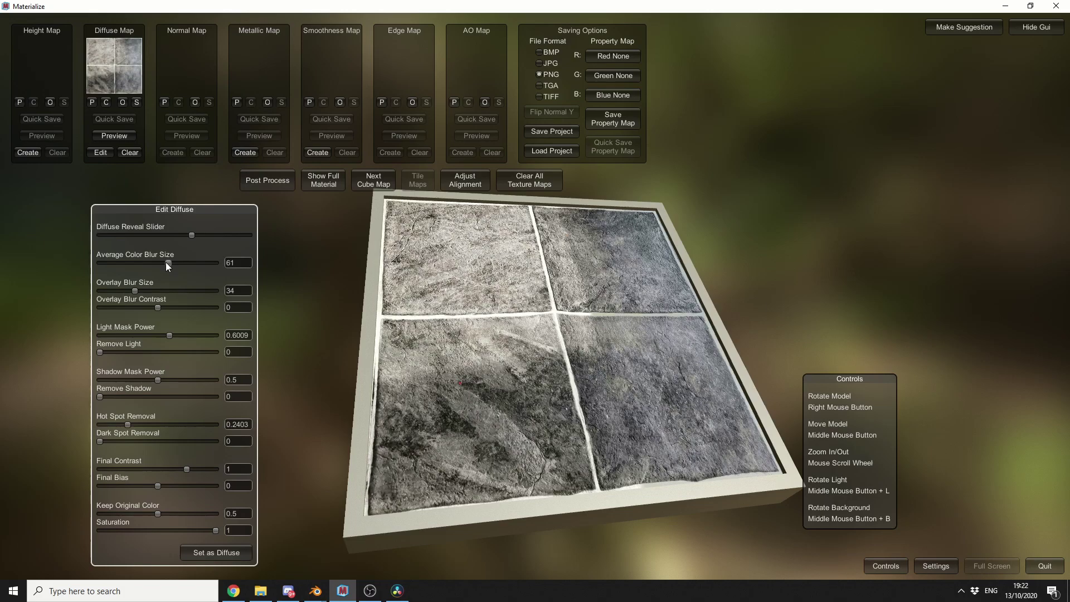
pyautogui.moveTo(187, 465); pyautogui.dragTo(205, 468)
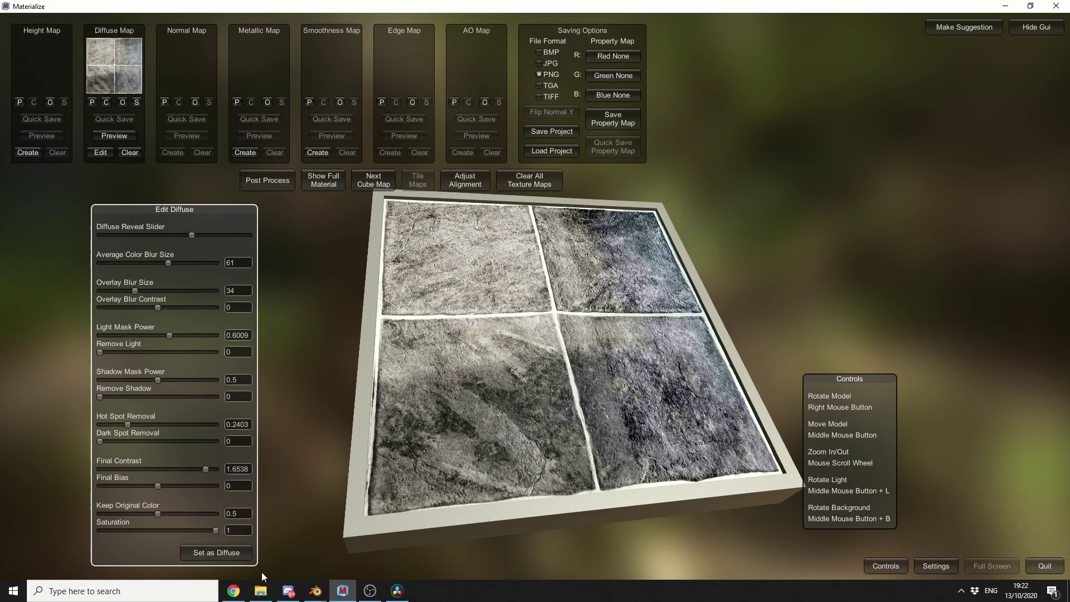
pyautogui.click(225, 559)
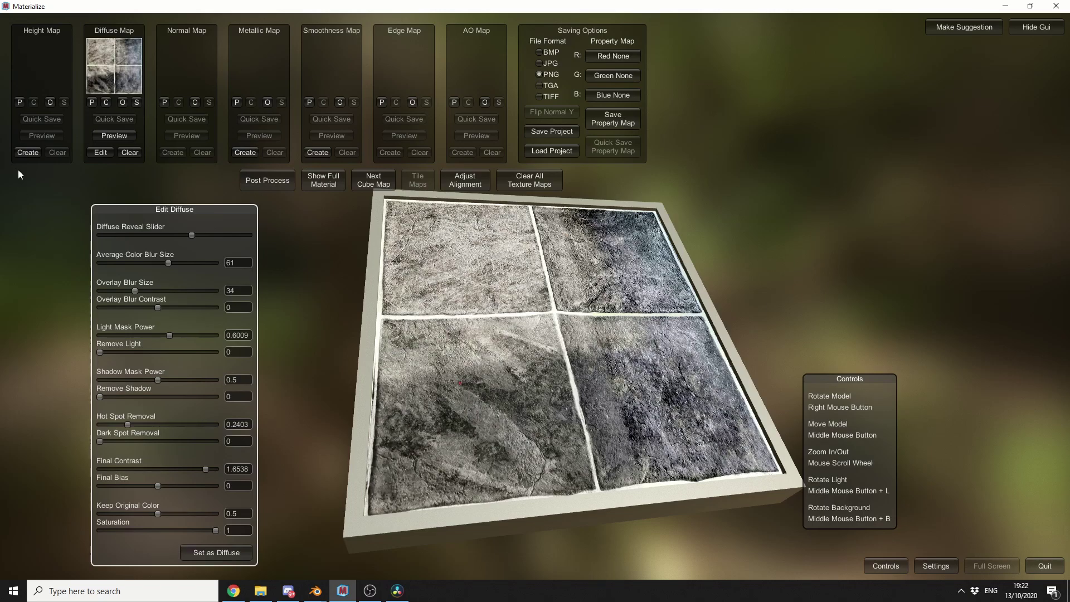
# Step: Create a height map from the diffuse with final contrast -1.384 and store it
pyautogui.click(28, 155)
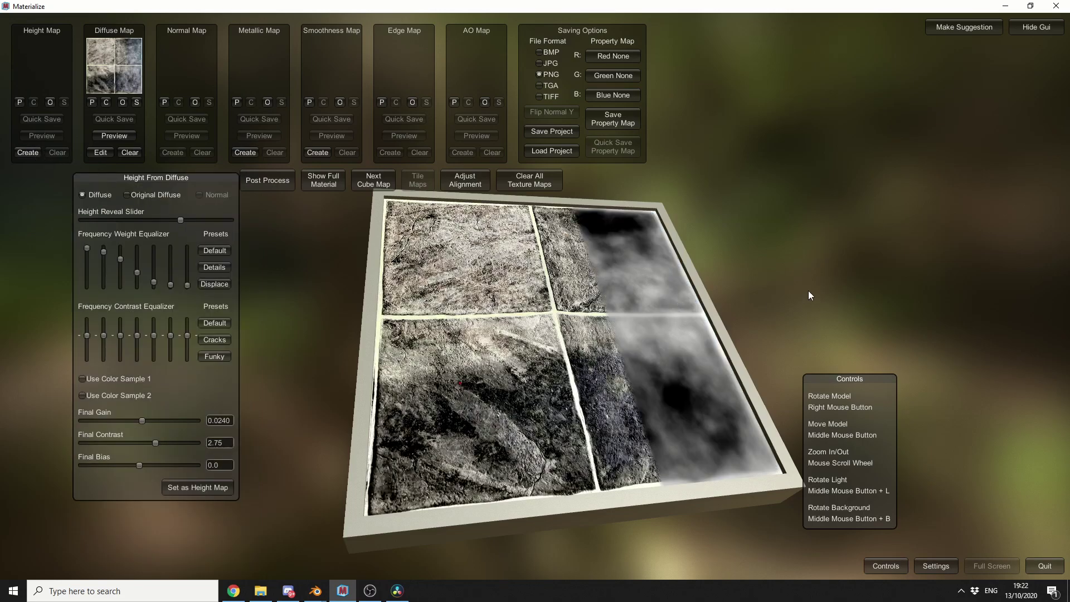
pyautogui.moveTo(808, 295); pyautogui.dragTo(745, 348, button='right')
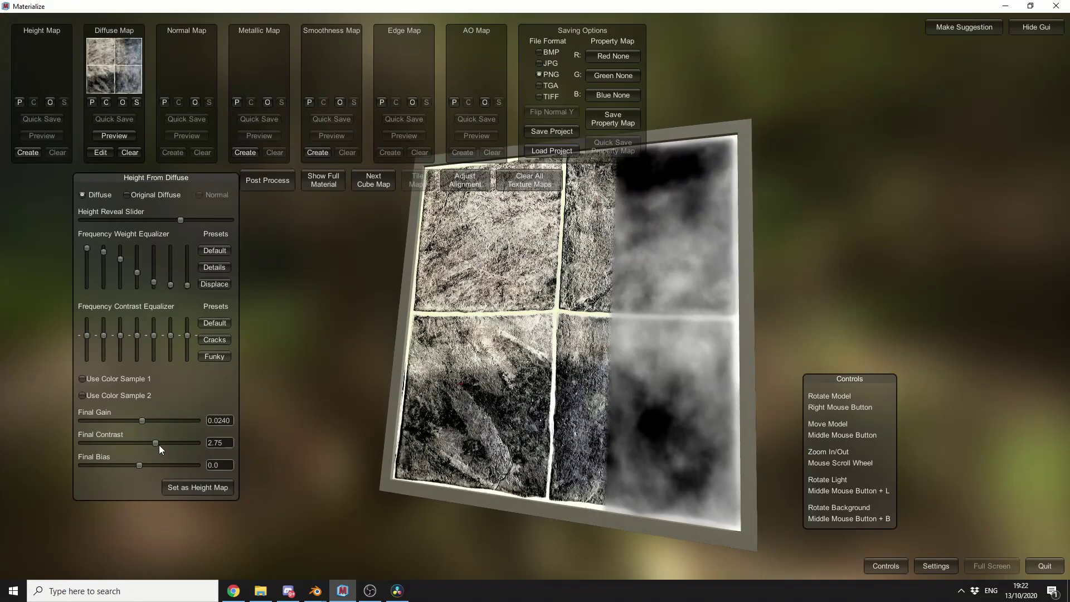
pyautogui.moveTo(160, 445); pyautogui.dragTo(119, 433)
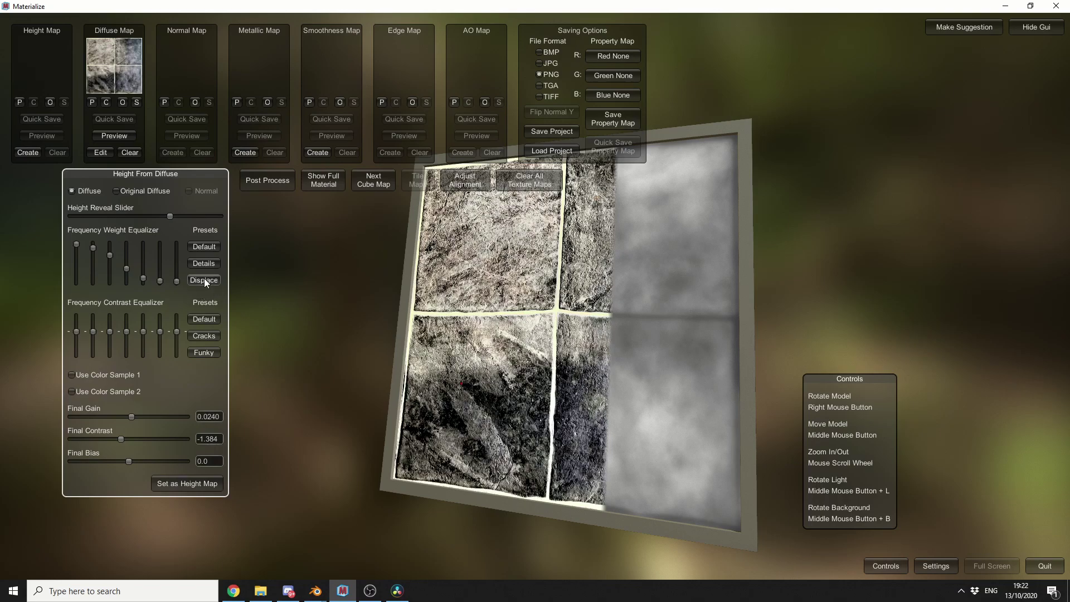
pyautogui.click(192, 487)
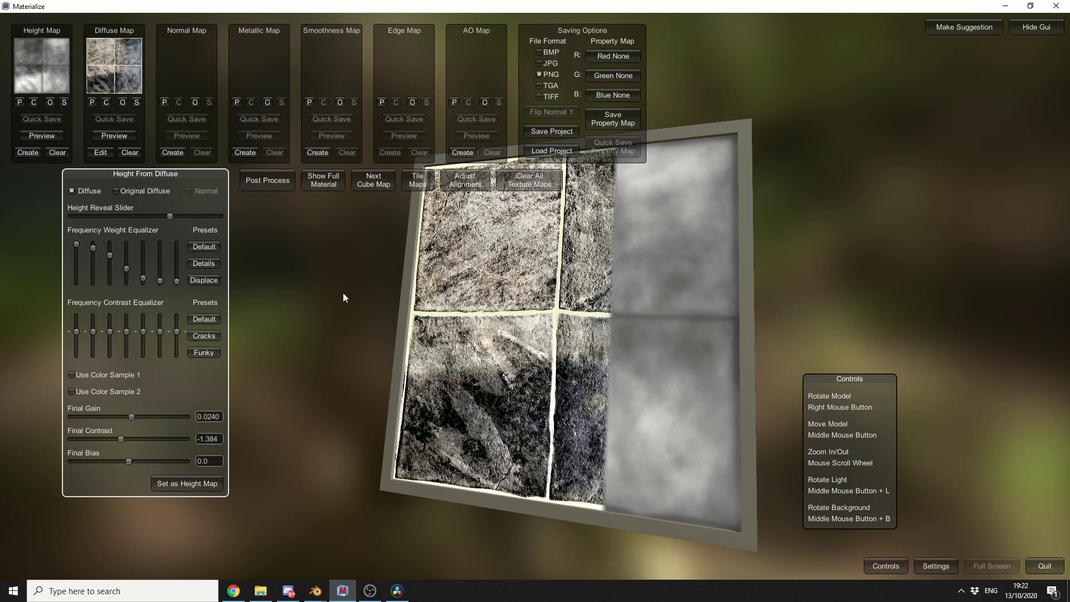
# Step: Generate a normal map from the height with final contrast 1.5865 and apply it
pyautogui.click(330, 182)
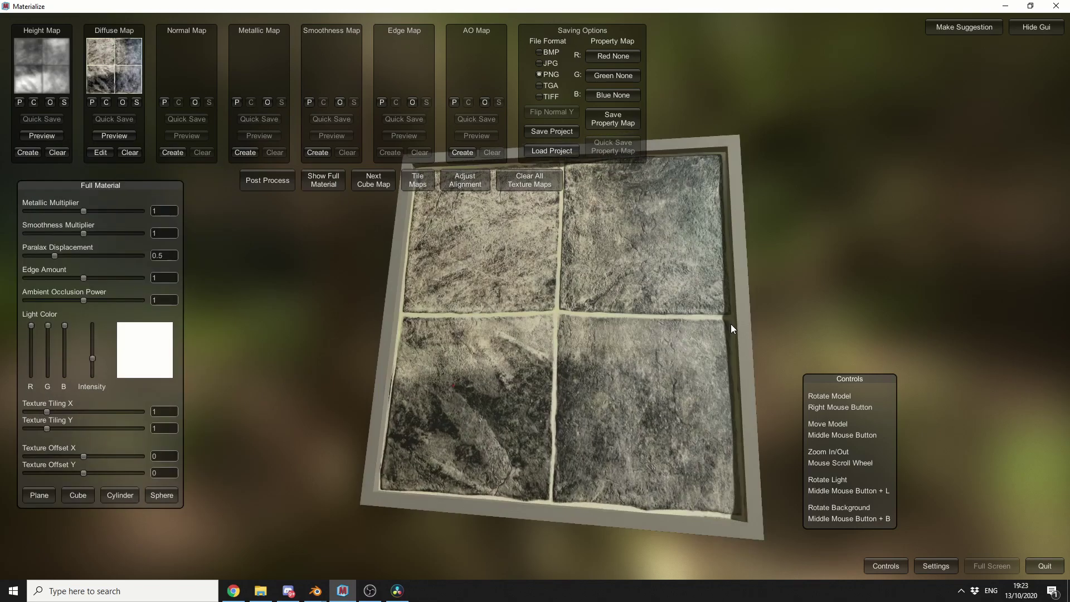
pyautogui.moveTo(655, 293); pyautogui.dragTo(625, 369, button='right')
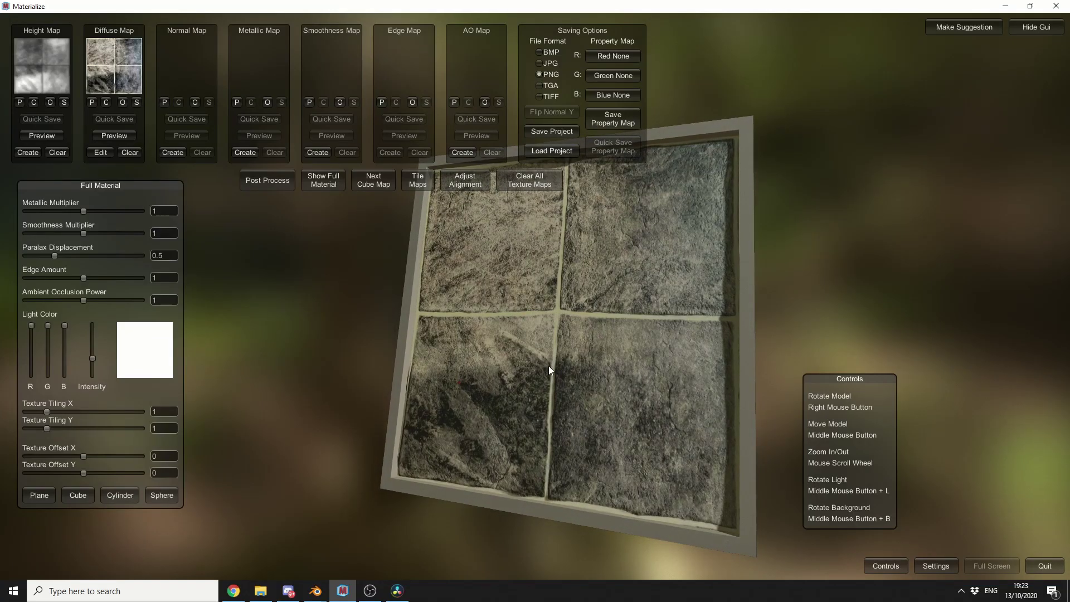
pyautogui.click(168, 151)
pyautogui.moveTo(120, 489); pyautogui.dragTo(82, 486)
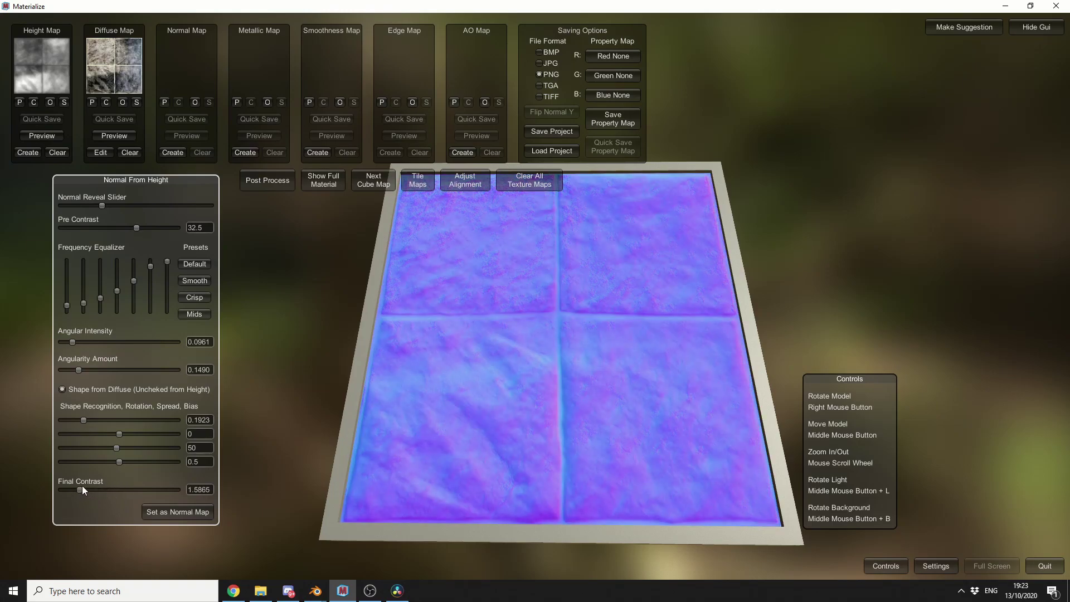
pyautogui.moveTo(679, 397)
pyautogui.mouseDown(button='right')
pyautogui.moveTo(605, 344)
pyautogui.moveTo(768, 397)
pyautogui.mouseUp(button='right')
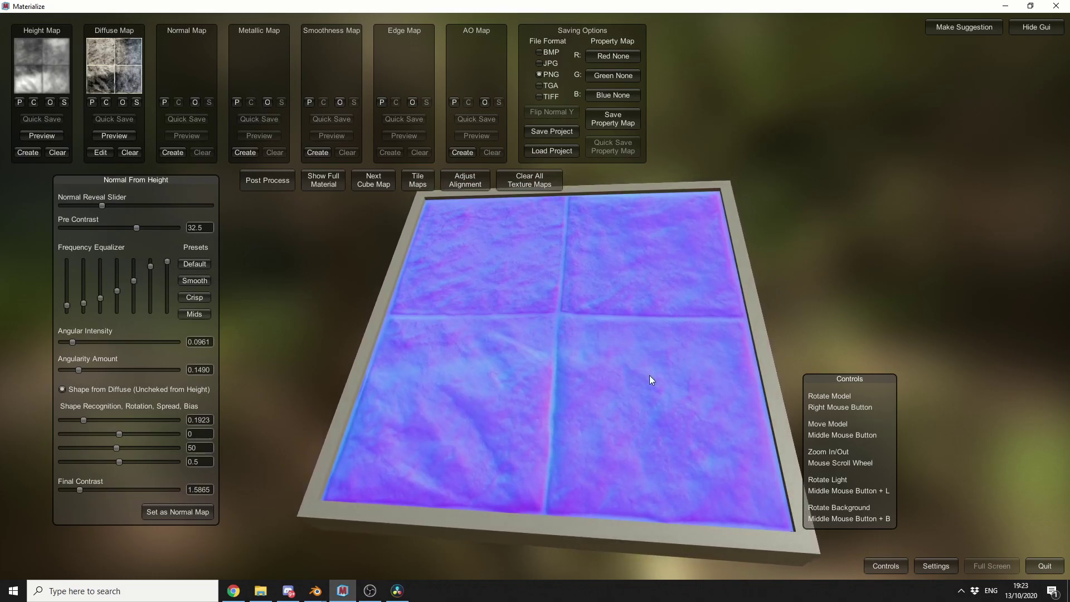
pyautogui.click(190, 511)
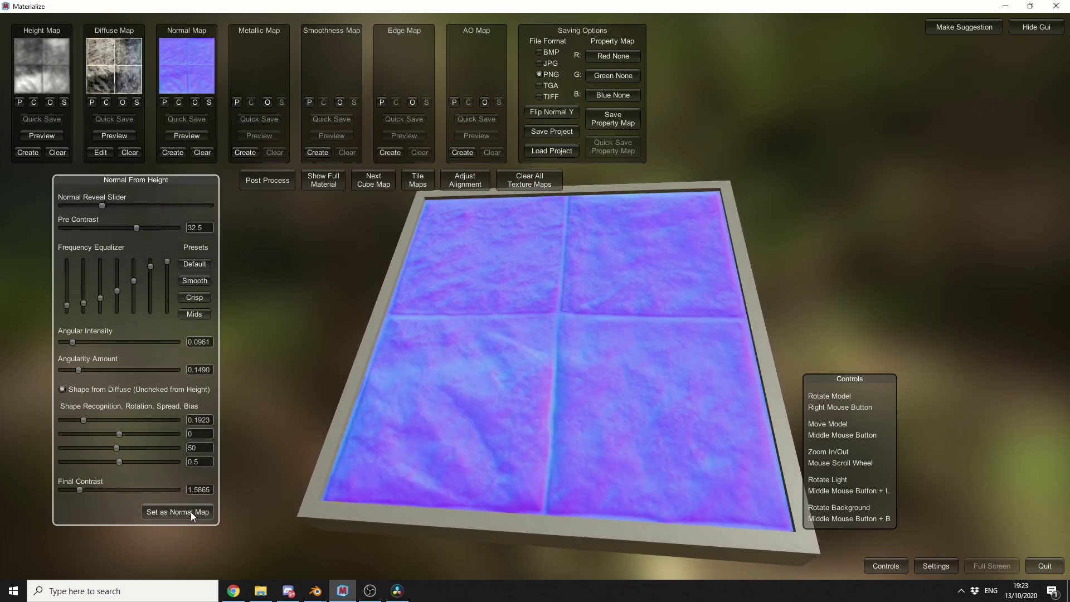
# Step: Preview the full stone tile material and orbit the model to inspect the tiles
pyautogui.click(324, 186)
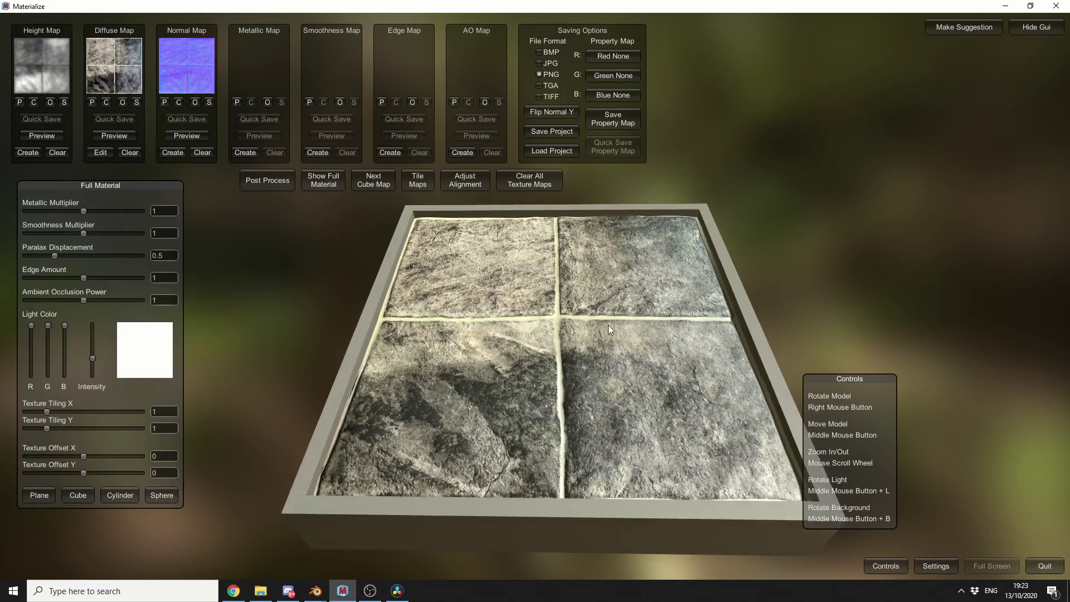
pyautogui.moveTo(608, 326); pyautogui.dragTo(459, 363, button='right')
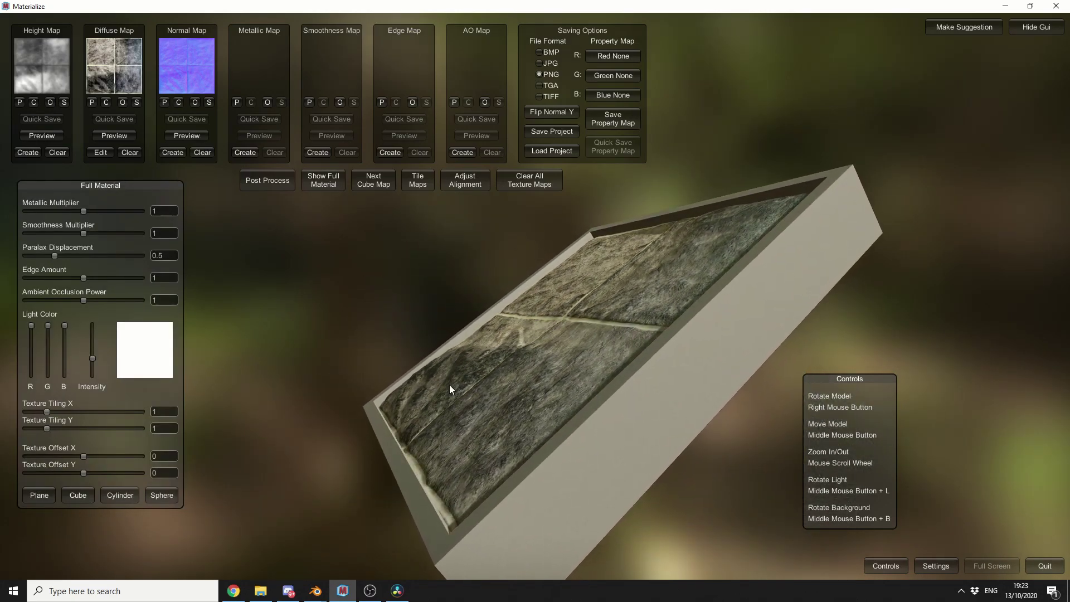
pyautogui.moveTo(449, 388); pyautogui.dragTo(501, 395, button='right')
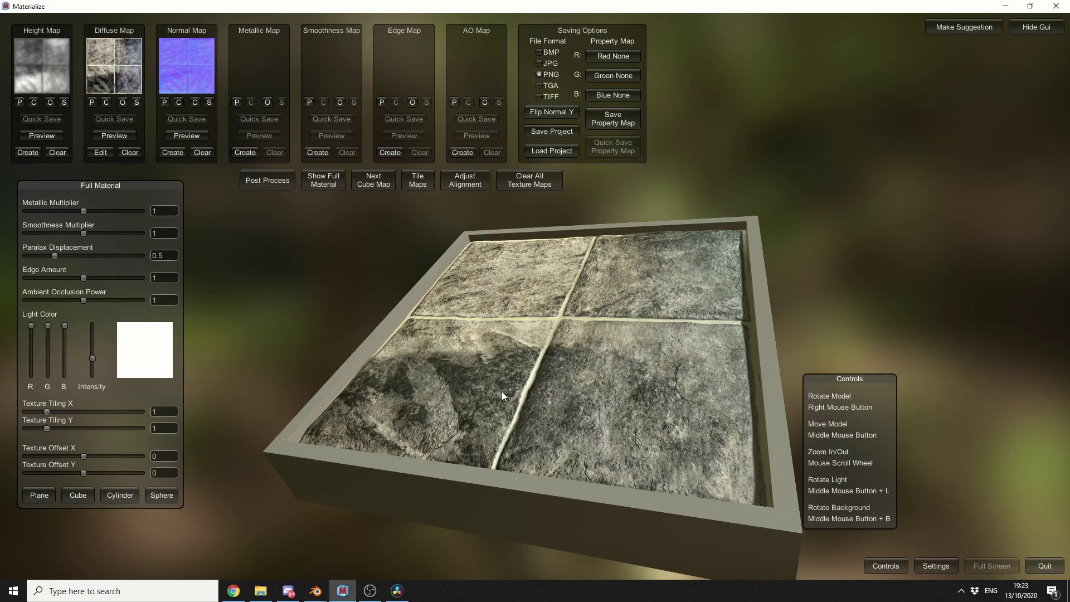
# Step: Make a metallic map from a picked tile colour, adjust hue and high pass, then preview it
pyautogui.click(256, 154)
pyautogui.moveTo(447, 371); pyautogui.dragTo(529, 430, button='right')
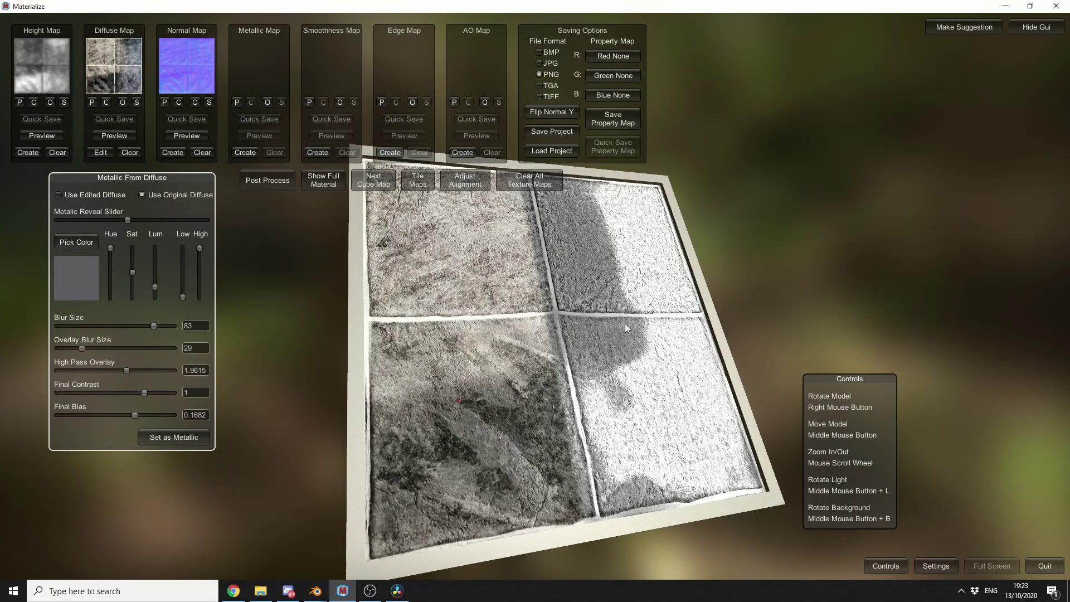
pyautogui.click(535, 342)
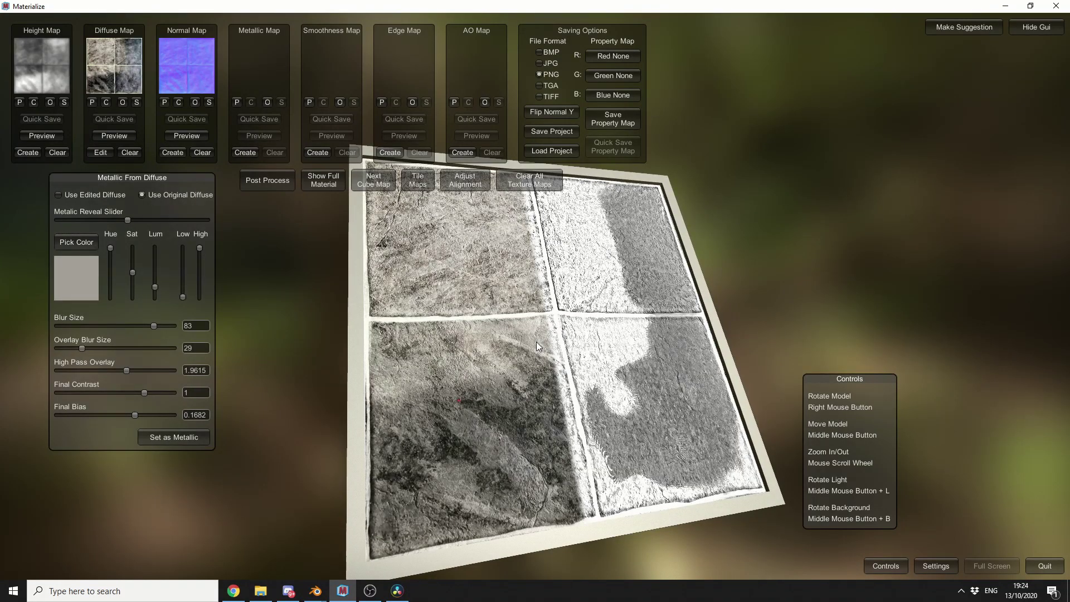
pyautogui.moveTo(115, 247); pyautogui.dragTo(120, 277)
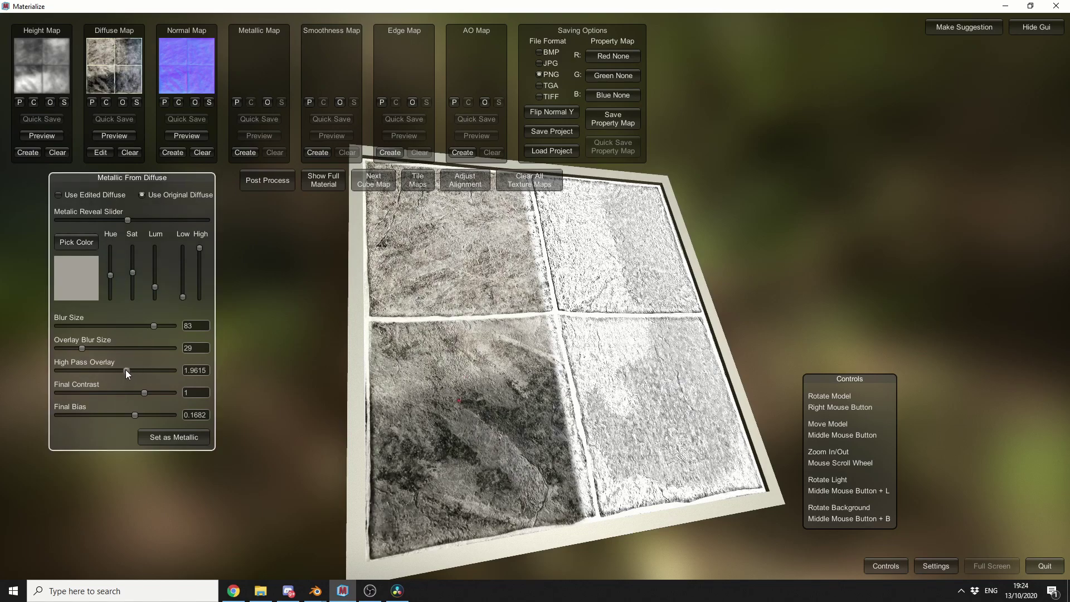
pyautogui.moveTo(125, 369); pyautogui.dragTo(98, 372)
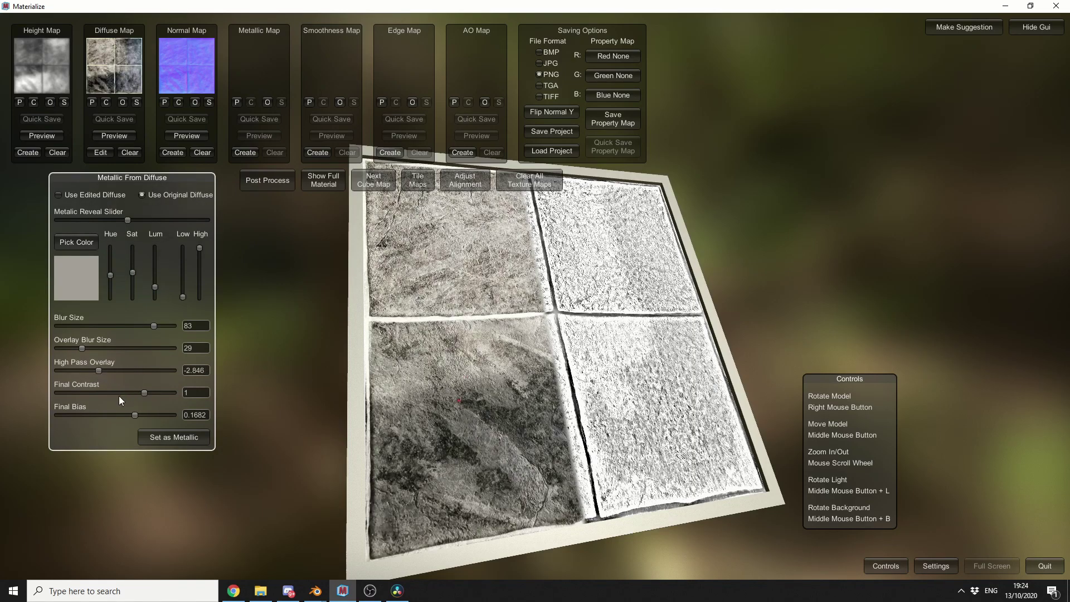
pyautogui.click(155, 436)
pyautogui.click(323, 180)
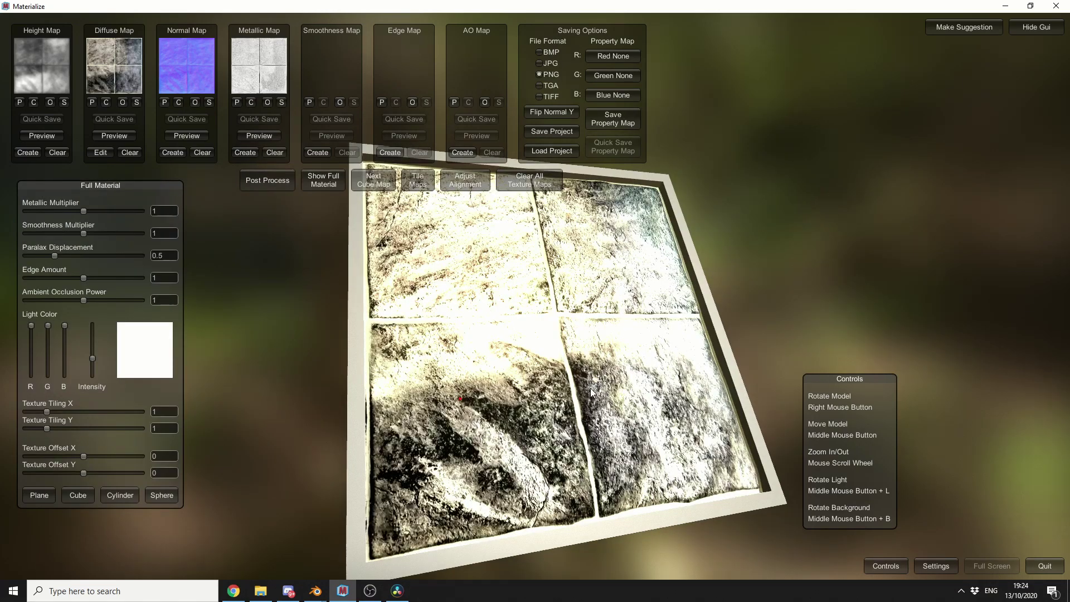
pyautogui.moveTo(590, 388)
pyautogui.mouseDown(button='right')
pyautogui.moveTo(516, 368)
pyautogui.moveTo(594, 386)
pyautogui.moveTo(554, 391)
pyautogui.mouseUp(button='right')
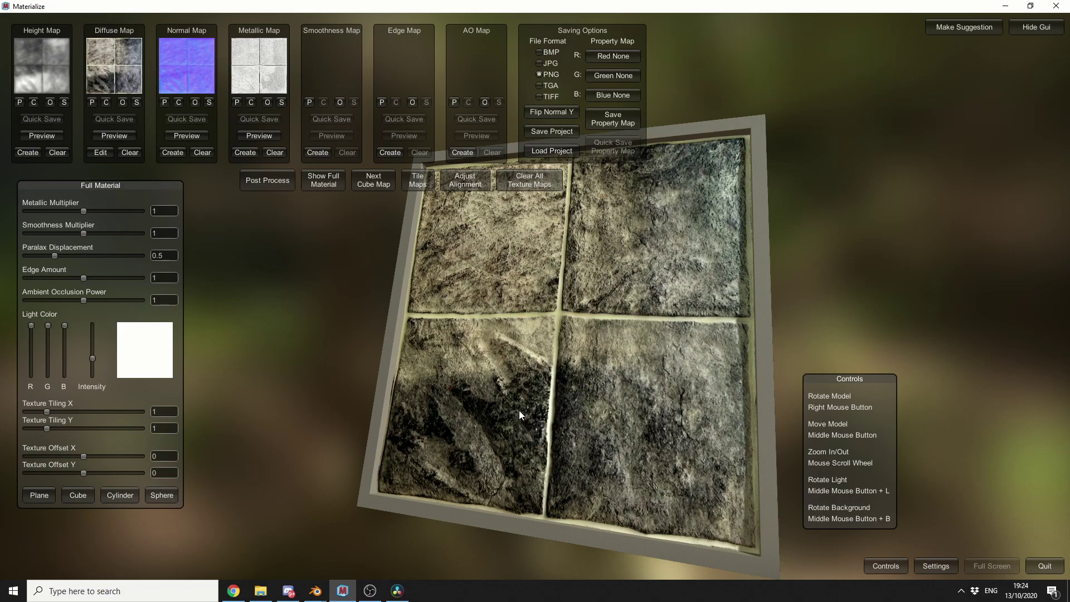
# Step: Create and apply the AO map, then view the full material from two angles
pyautogui.click(462, 152)
pyautogui.click(161, 325)
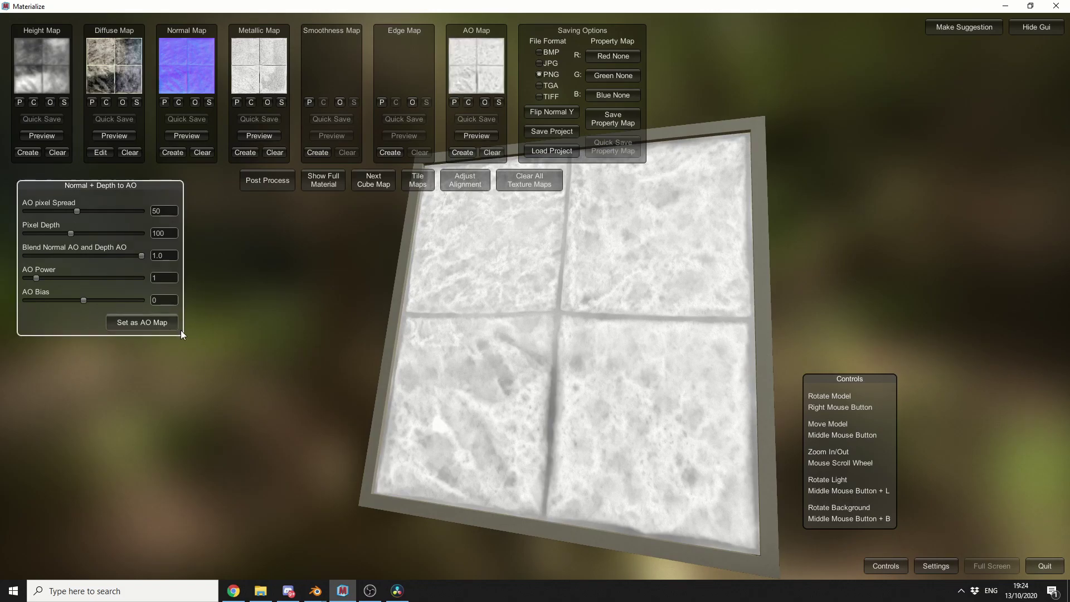
pyautogui.click(335, 185)
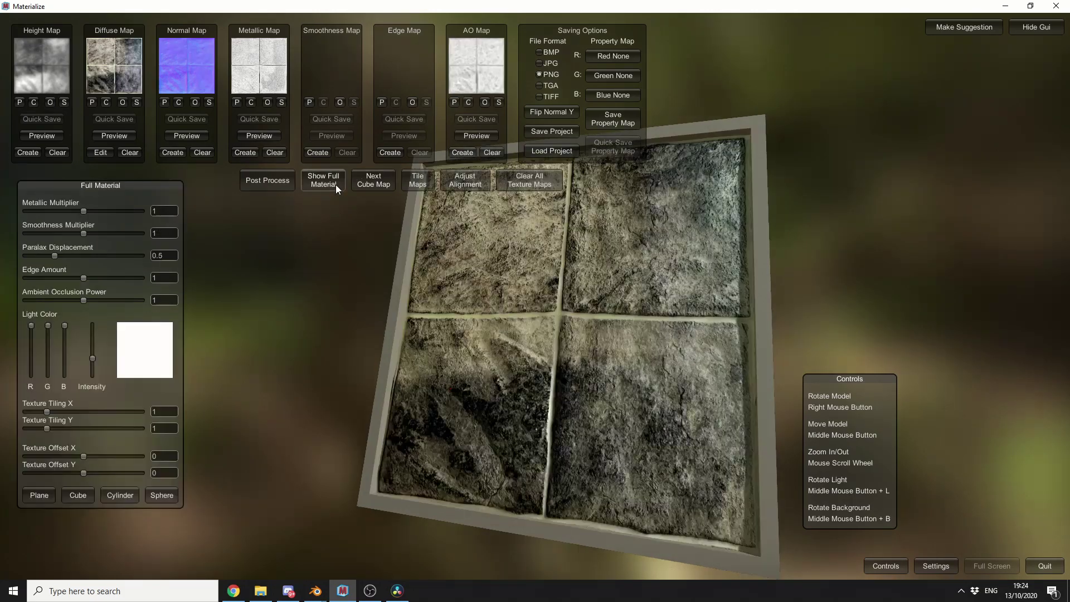
pyautogui.moveTo(570, 396)
pyautogui.mouseDown(button='right')
pyautogui.moveTo(628, 359)
pyautogui.moveTo(554, 422)
pyautogui.moveTo(532, 416)
pyautogui.mouseUp(button='right')
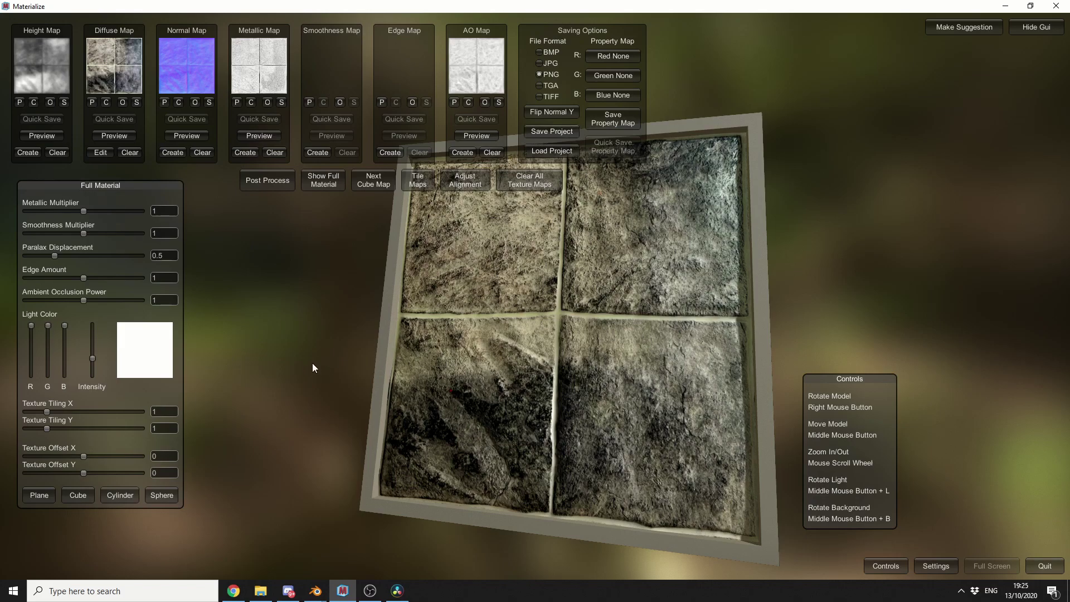
pyautogui.moveTo(312, 366); pyautogui.dragTo(362, 337, button='right')
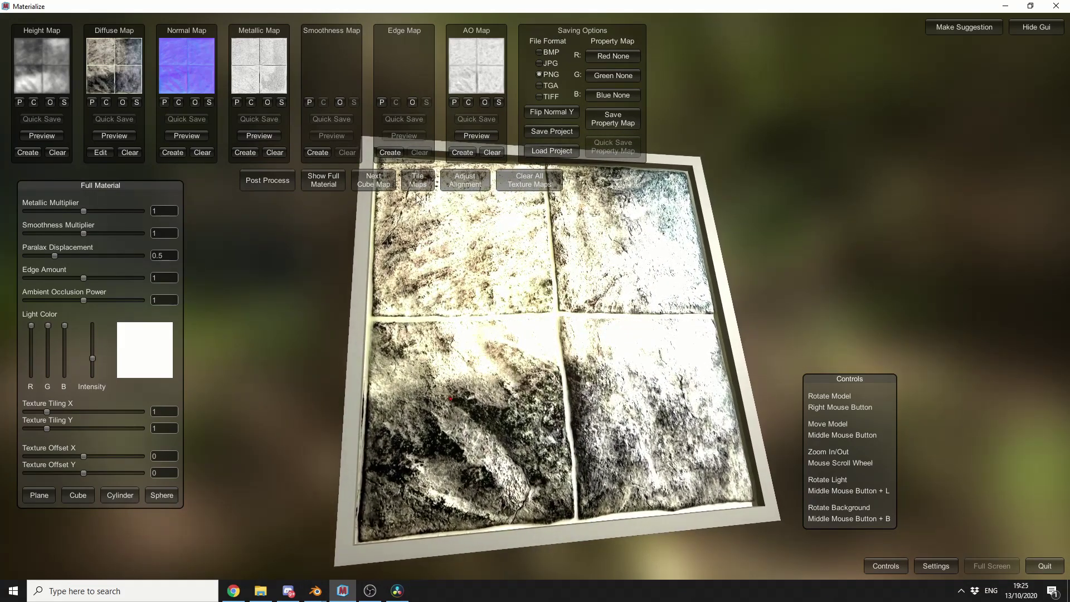
# Step: Set tiling edge falloff to 0.6997, overlap X to about 0.42 and overlap Y to about 0.44
pyautogui.click(418, 182)
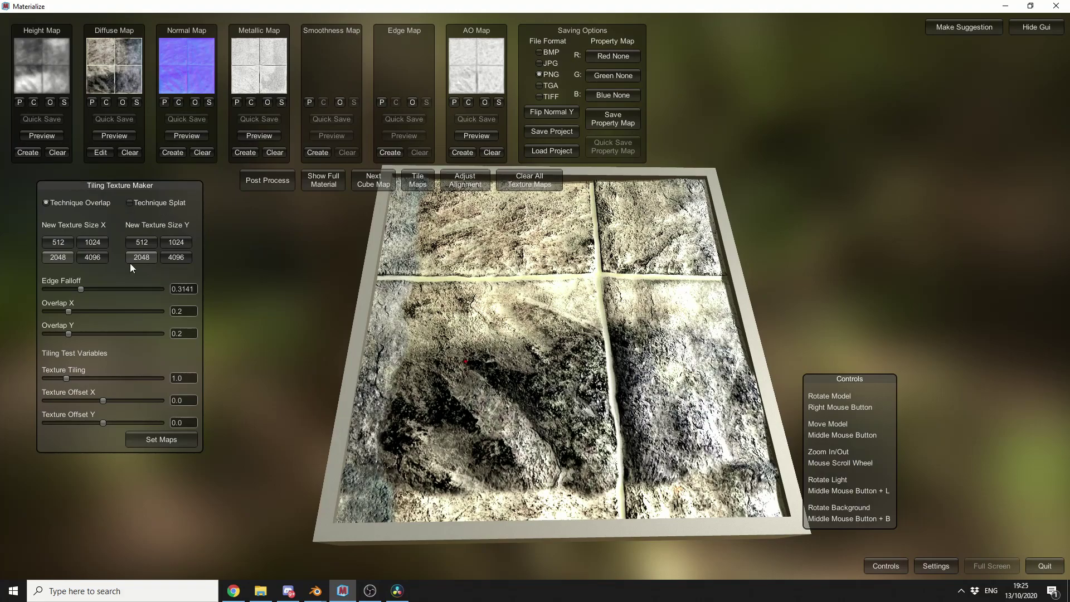
pyautogui.moveTo(80, 283); pyautogui.dragTo(153, 292)
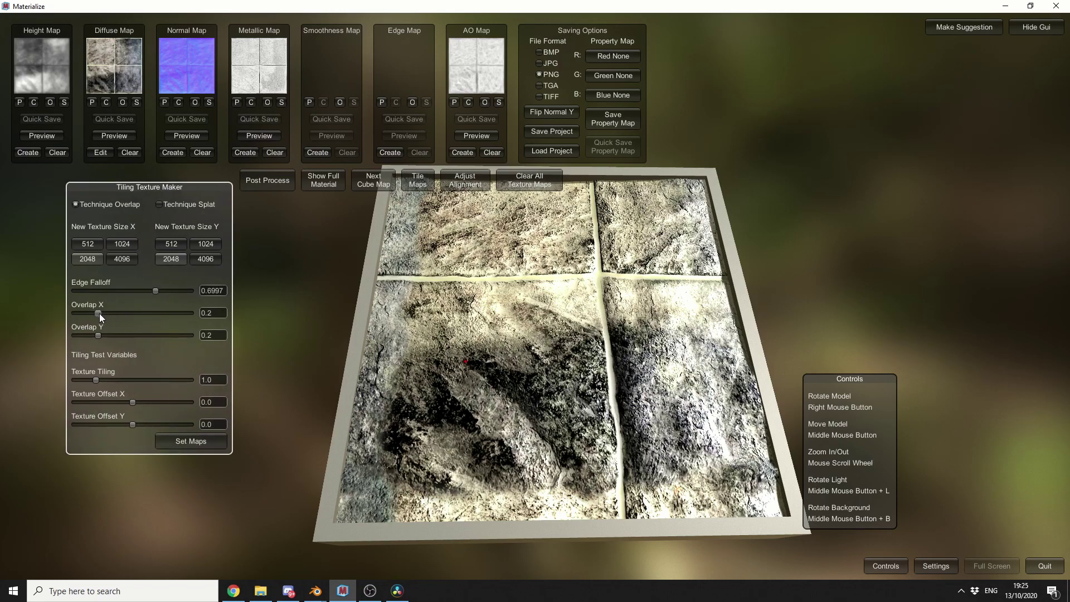
pyautogui.moveTo(100, 313)
pyautogui.mouseDown()
pyautogui.moveTo(123, 312)
pyautogui.moveTo(127, 334)
pyautogui.mouseUp()
pyautogui.moveTo(360, 251); pyautogui.dragTo(445, 221, button='right')
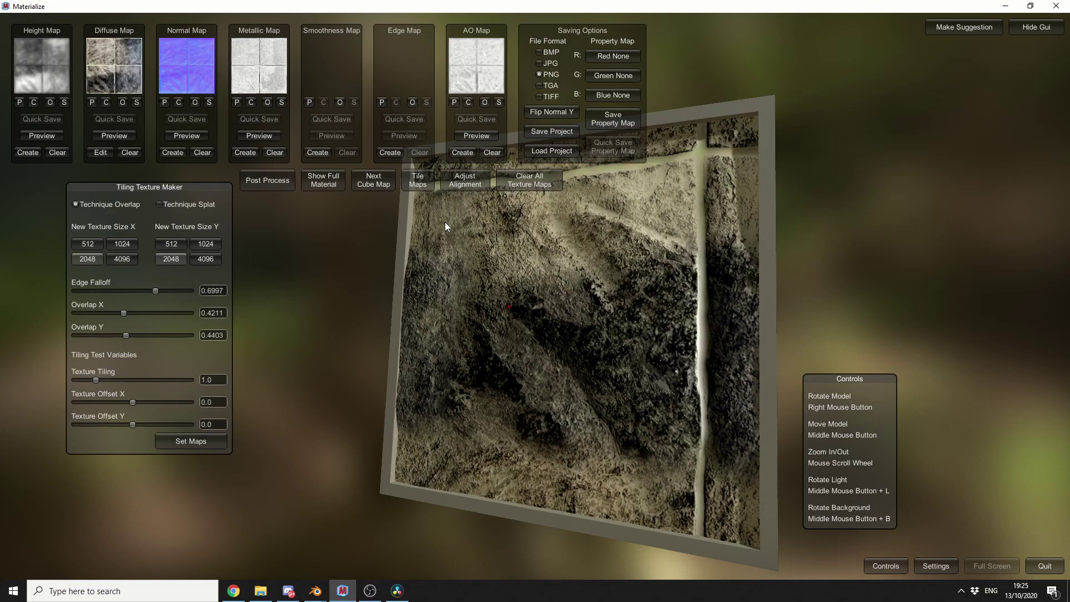
pyautogui.moveTo(420, 201); pyautogui.dragTo(383, 206, button='right')
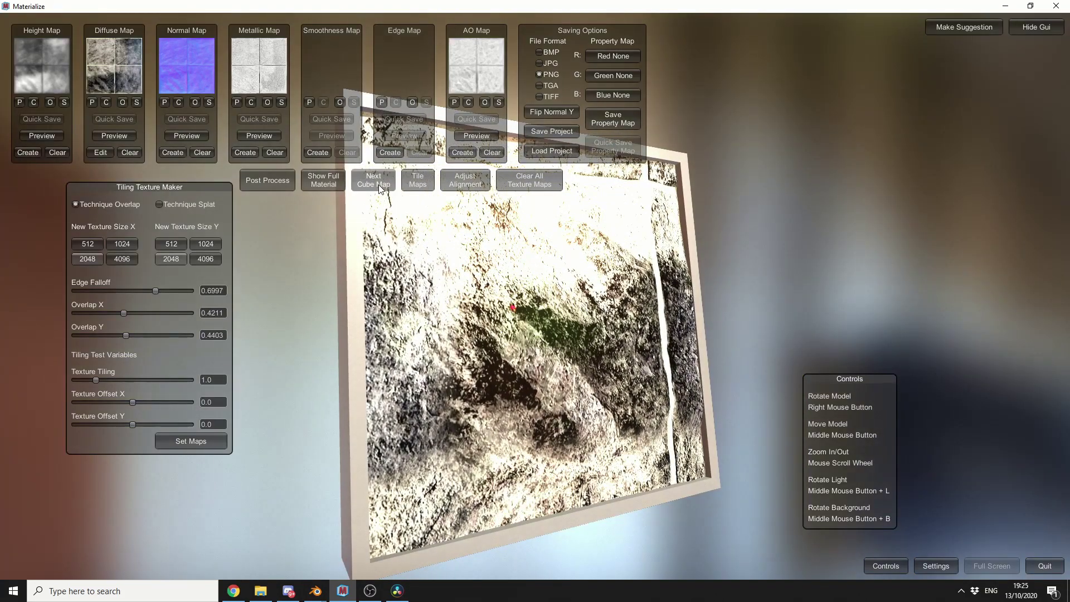
# Step: Advance two cube maps to the orange environment and clear the metallic map
pyautogui.click(380, 186)
pyautogui.click(380, 187)
pyautogui.moveTo(572, 375); pyautogui.dragTo(490, 355, button='right')
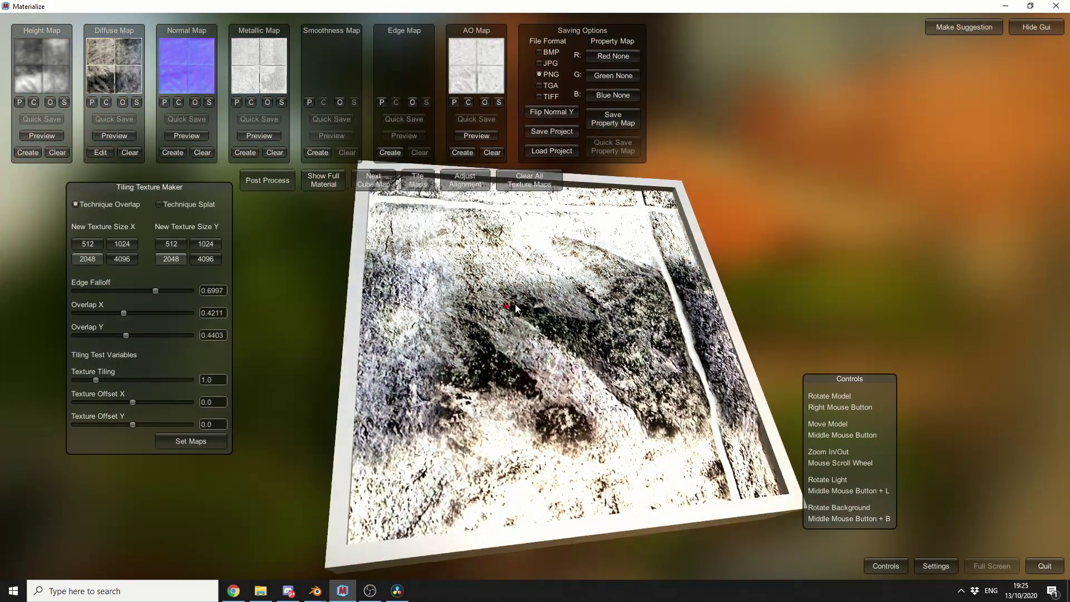
pyautogui.click(273, 151)
pyautogui.moveTo(357, 321)
pyautogui.mouseDown(button='right')
pyautogui.moveTo(471, 296)
pyautogui.moveTo(456, 383)
pyautogui.mouseUp(button='right')
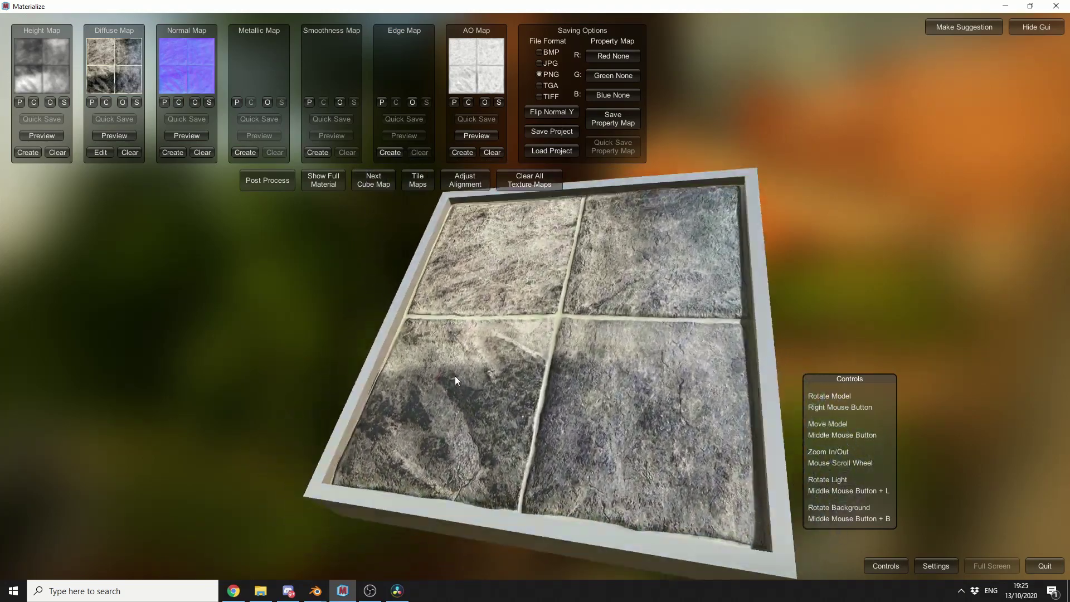